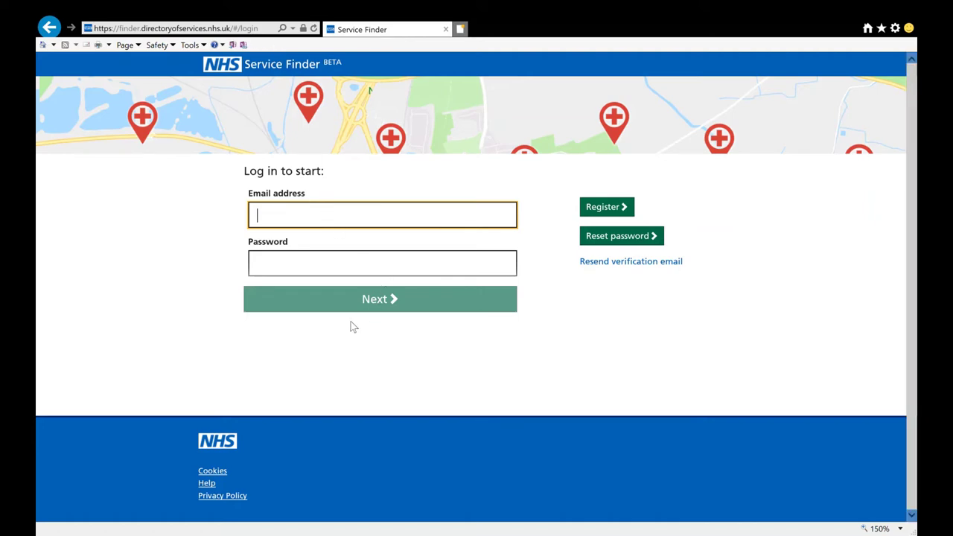
- Log in to NHS Service Finder with the account e-mail address and password
key("ctrl+v")
left_click(344, 265)
type("******")
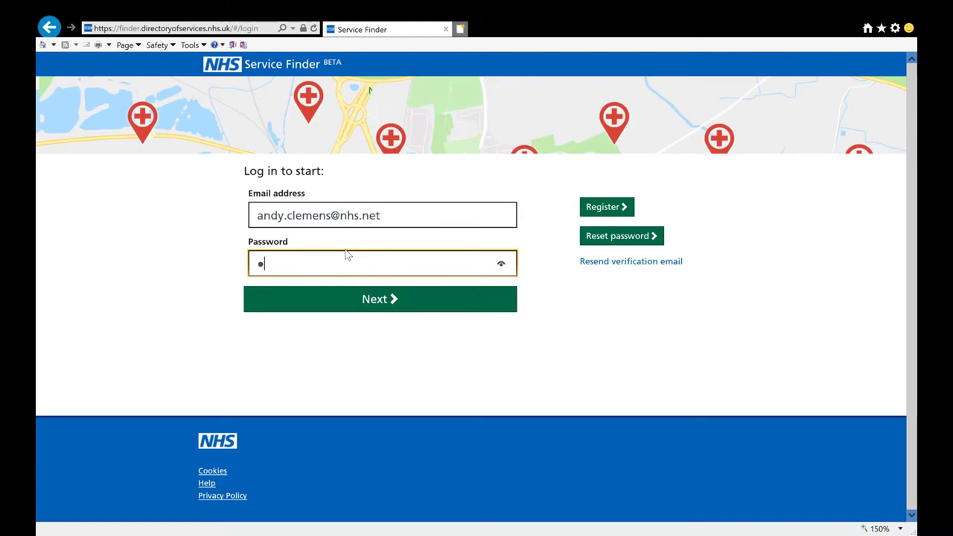
type("***")
left_click(410, 301)
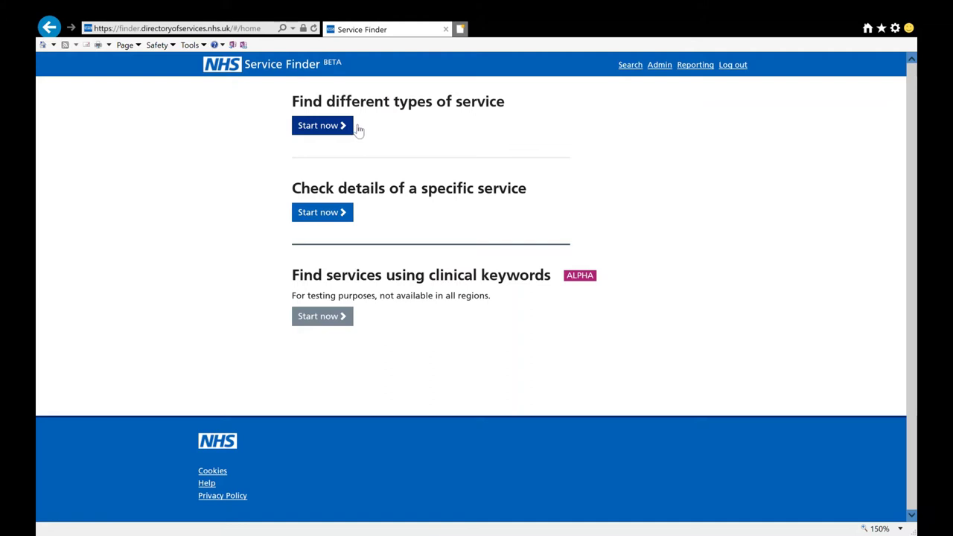
- Start a search across service types and browse the list for 'all'
left_click(352, 127)
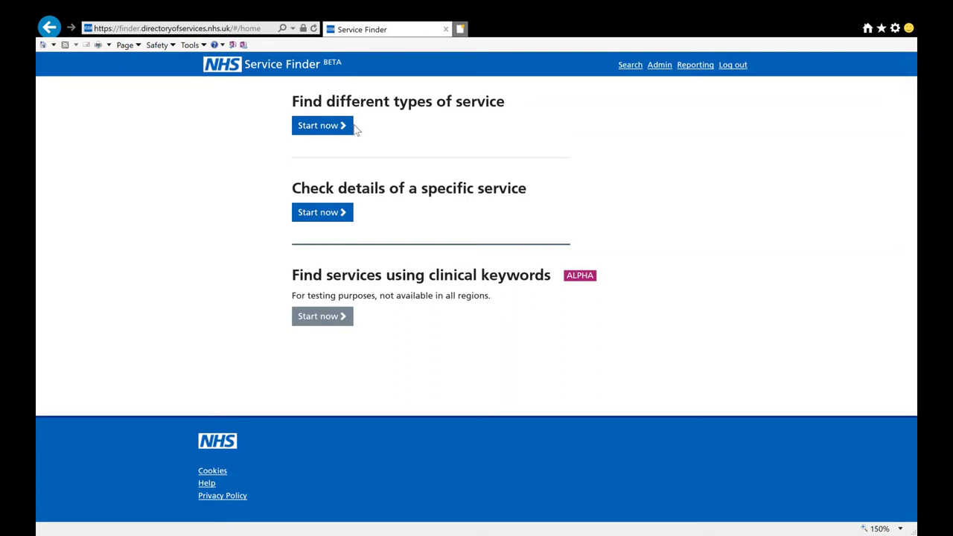
left_click(351, 128)
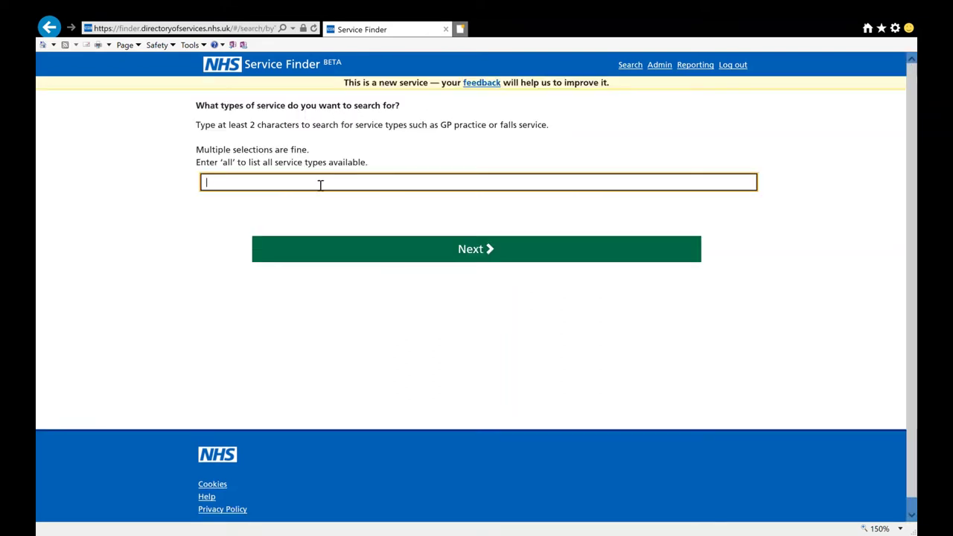
type("all")
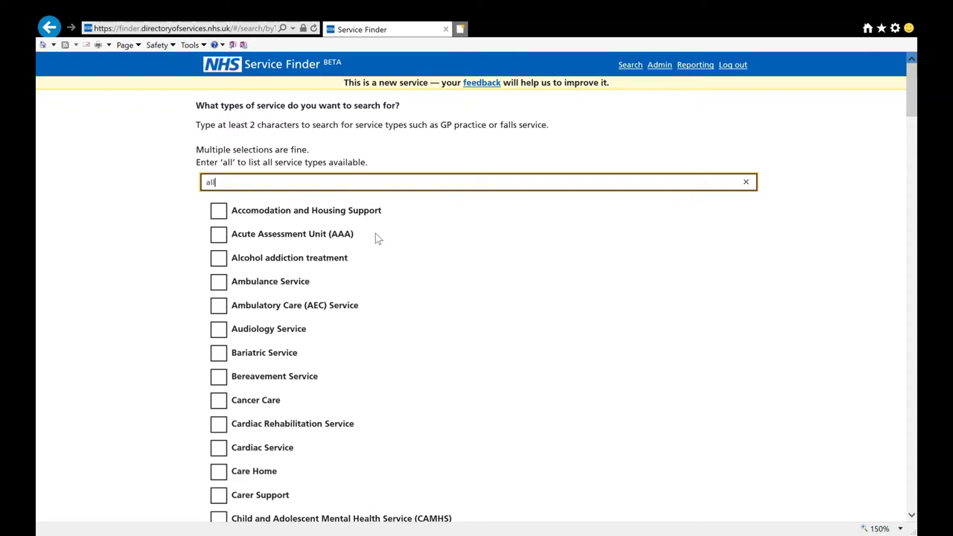
scroll(376, 235, "down", 5)
scroll(376, 239, "down", 6)
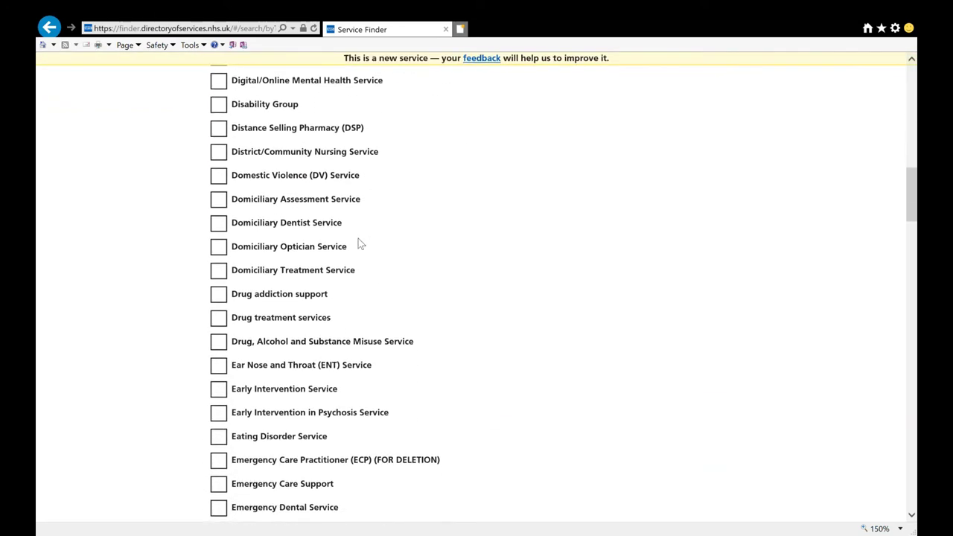
scroll(358, 238, "up", 6)
scroll(237, 239, "up", 5)
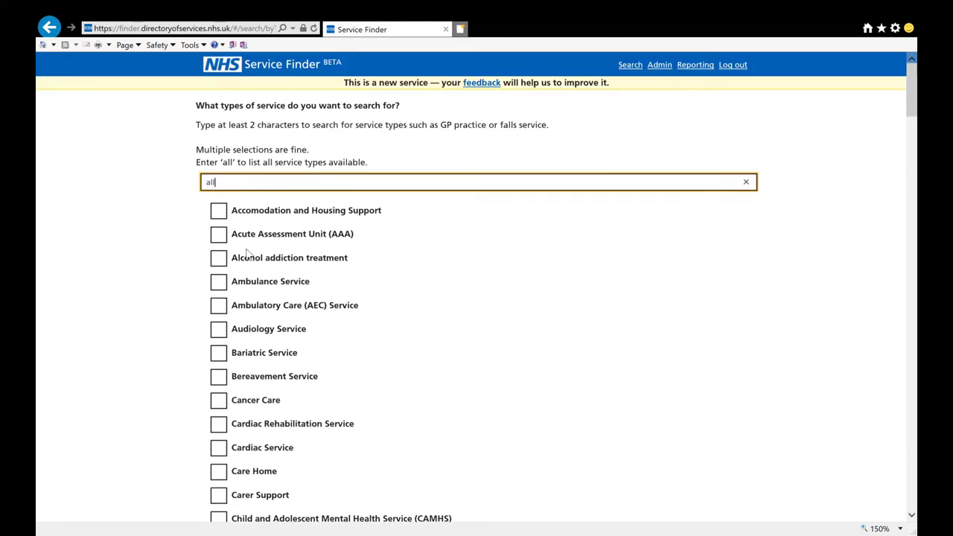
- Search 'fa' and select Falls Service – Acute Response and Falls Service – Prevention Only
left_click_drag(226, 185, 196, 179)
type("fa")
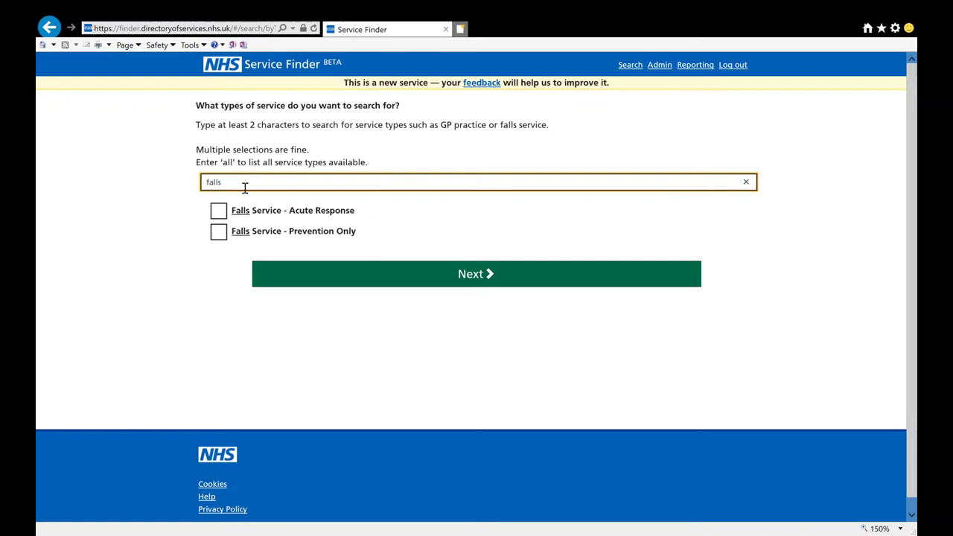
left_click(218, 210)
left_click(219, 231)
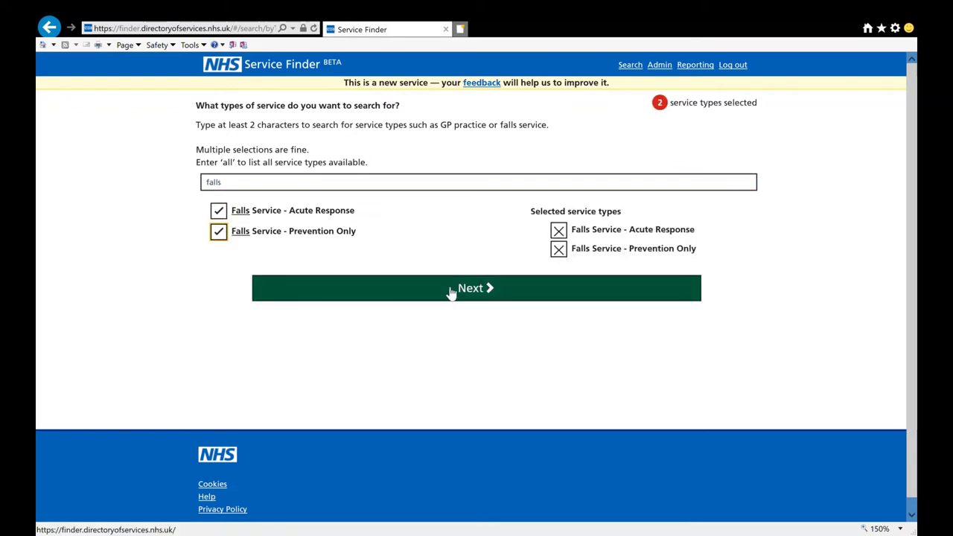
left_click(449, 291)
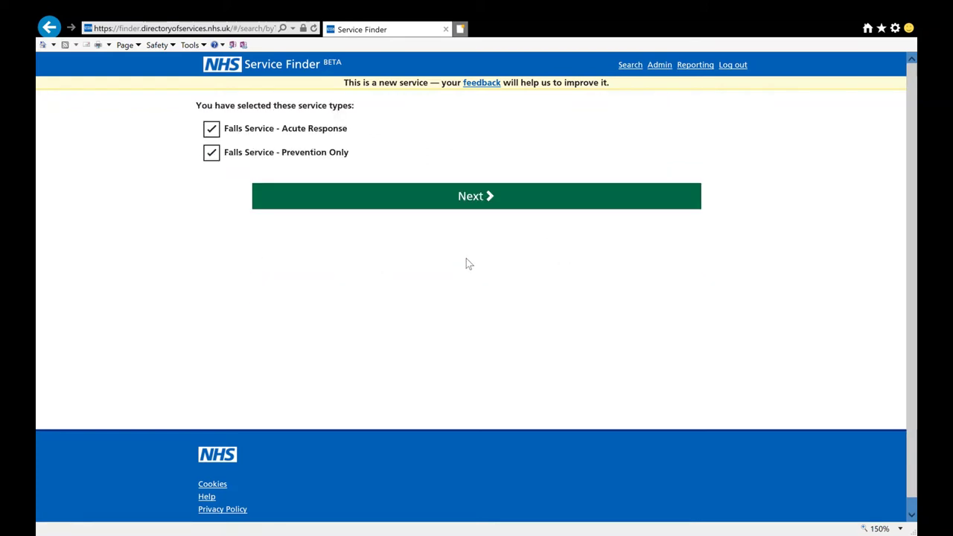
left_click(492, 197)
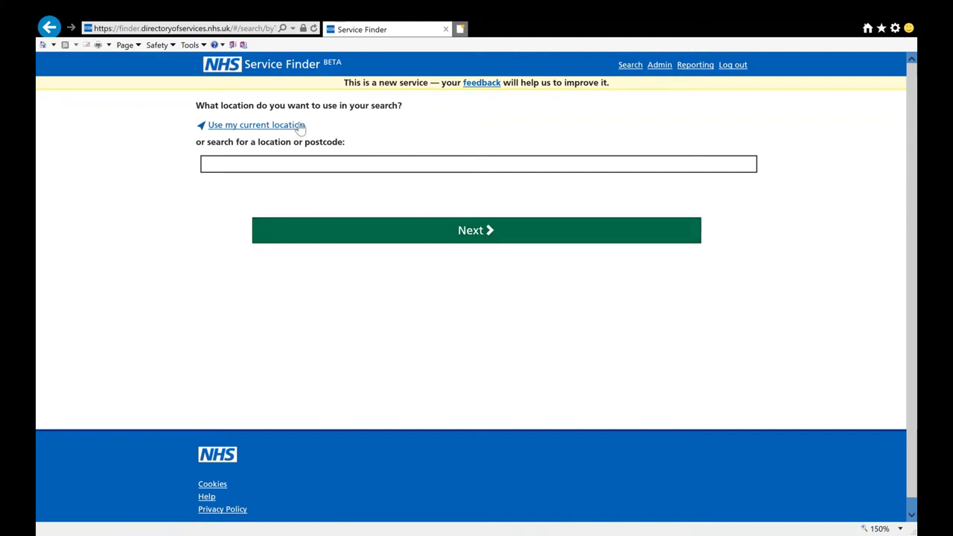
- Enter 'preston' and choose Preston, UK as the search location
left_click(304, 167)
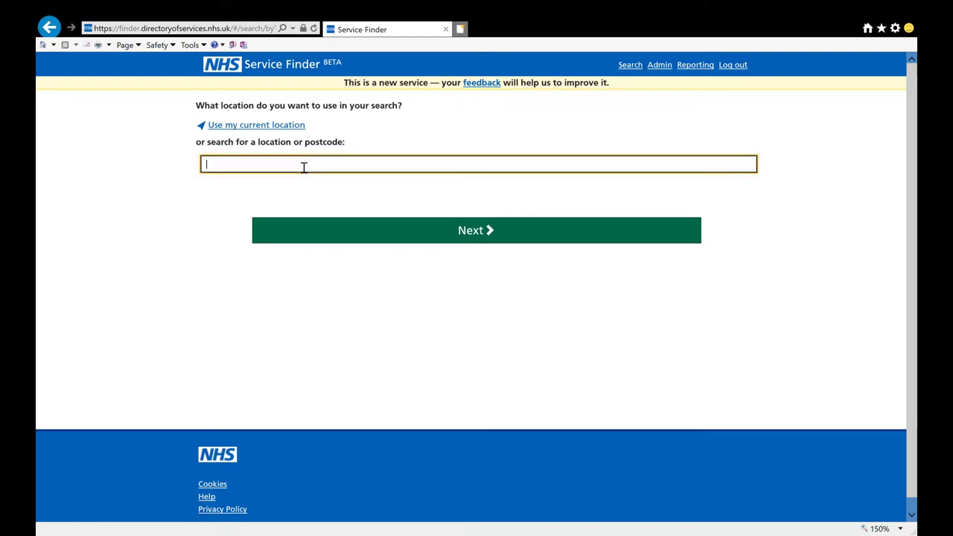
type("preston")
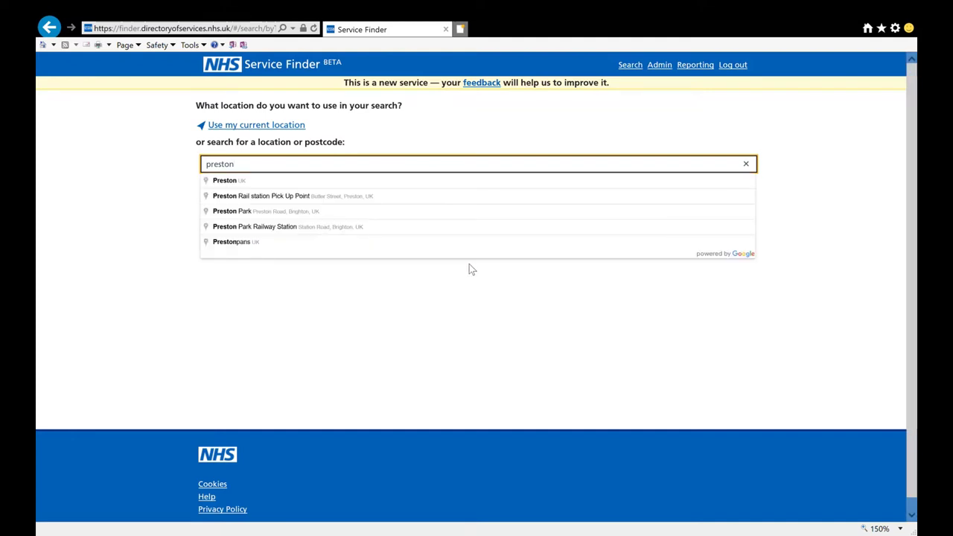
left_click(245, 180)
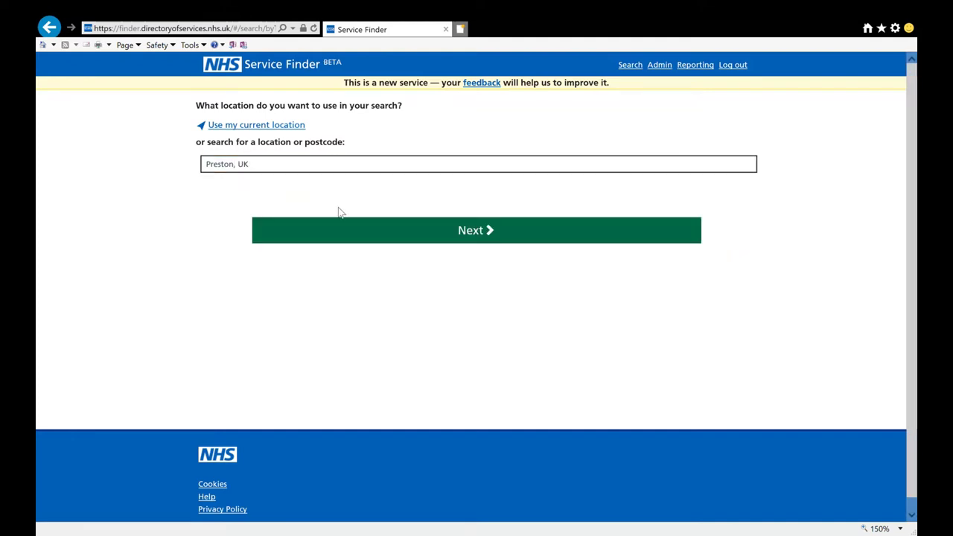
- Confirm the patient has a GP, select Broadway Surgery (Preston), and run the search
left_click(490, 273)
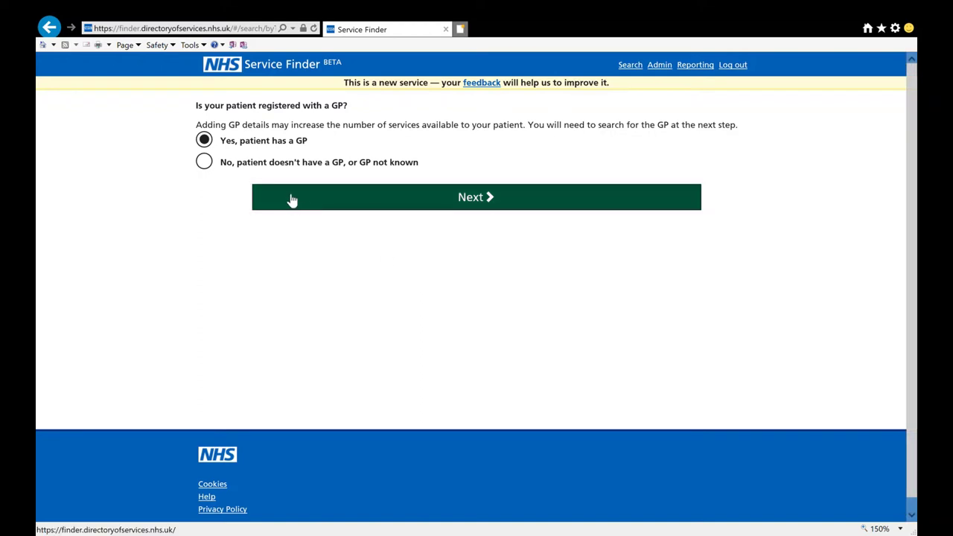
left_click(395, 203)
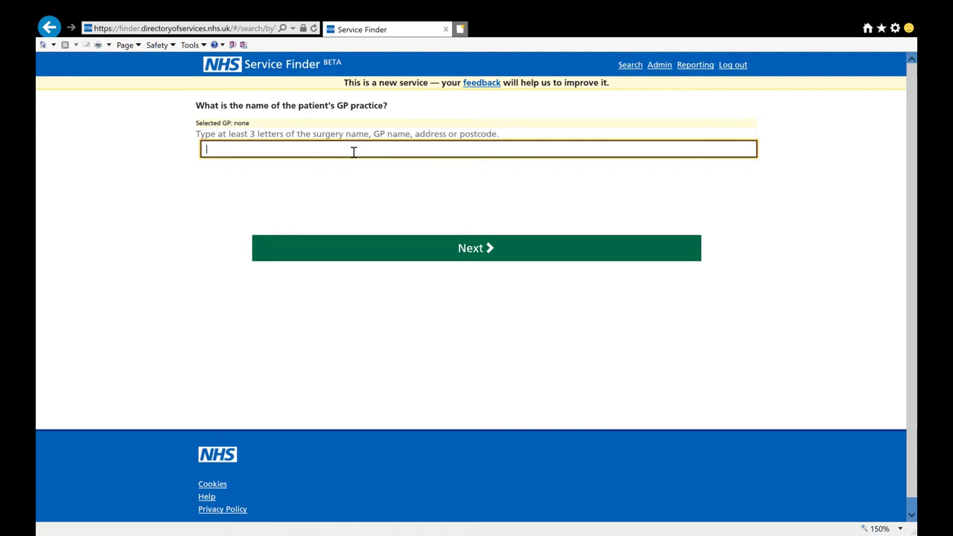
type("preston broa")
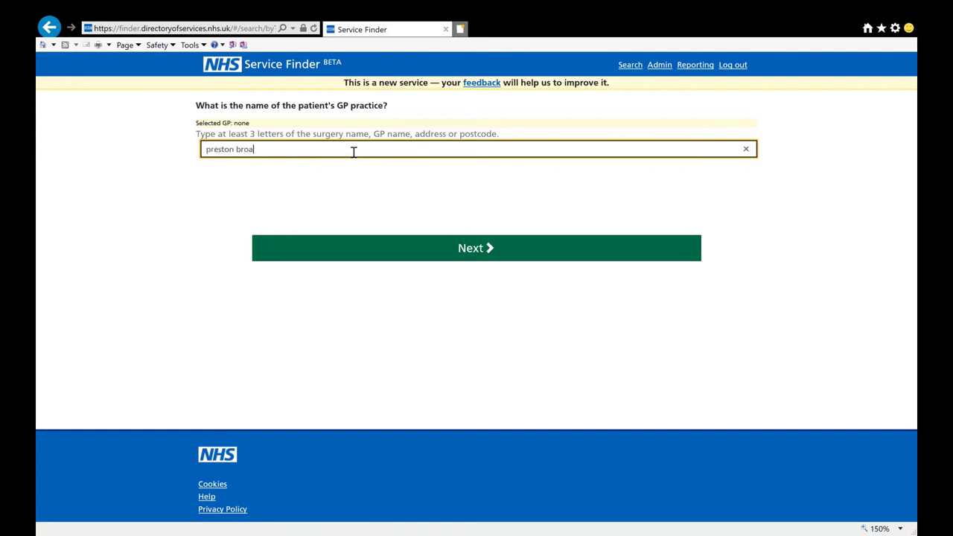
type("dway")
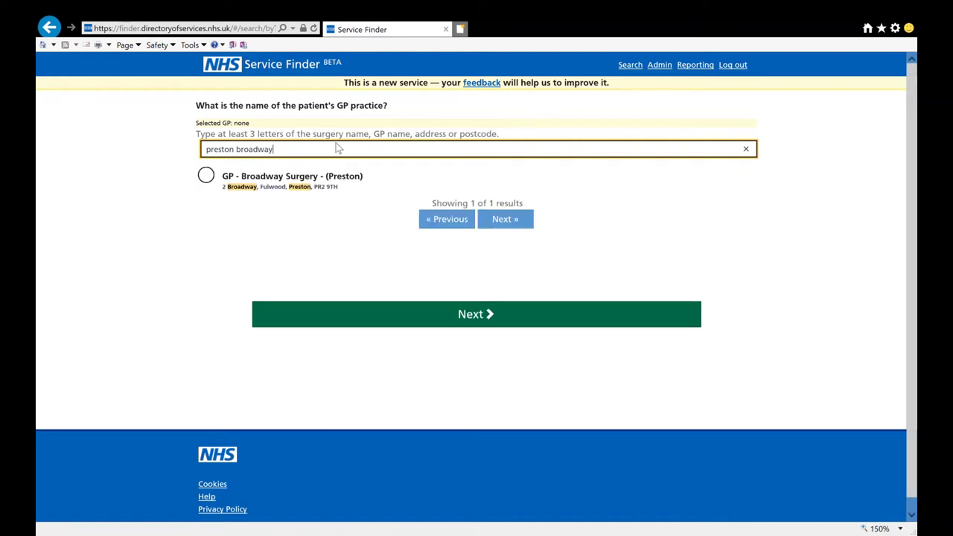
left_click(207, 176)
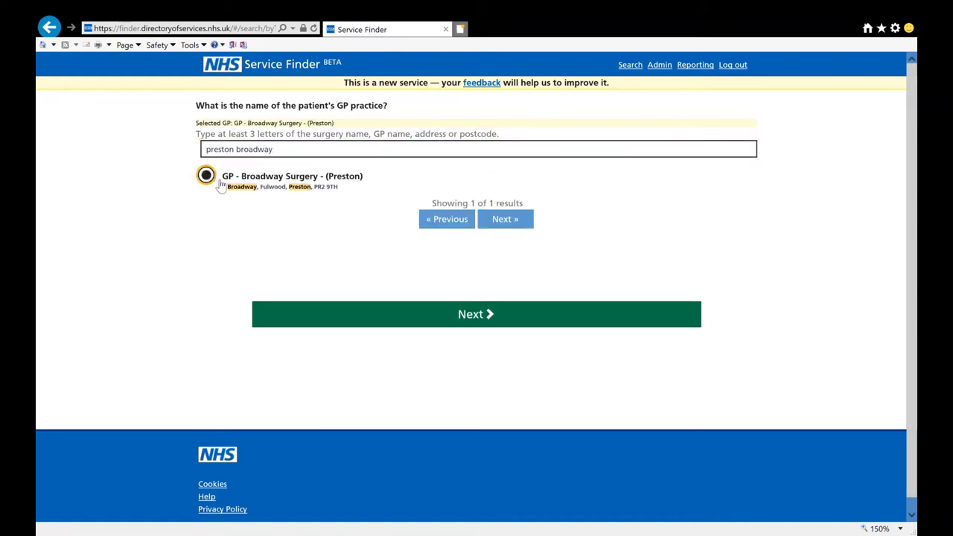
left_click(477, 315)
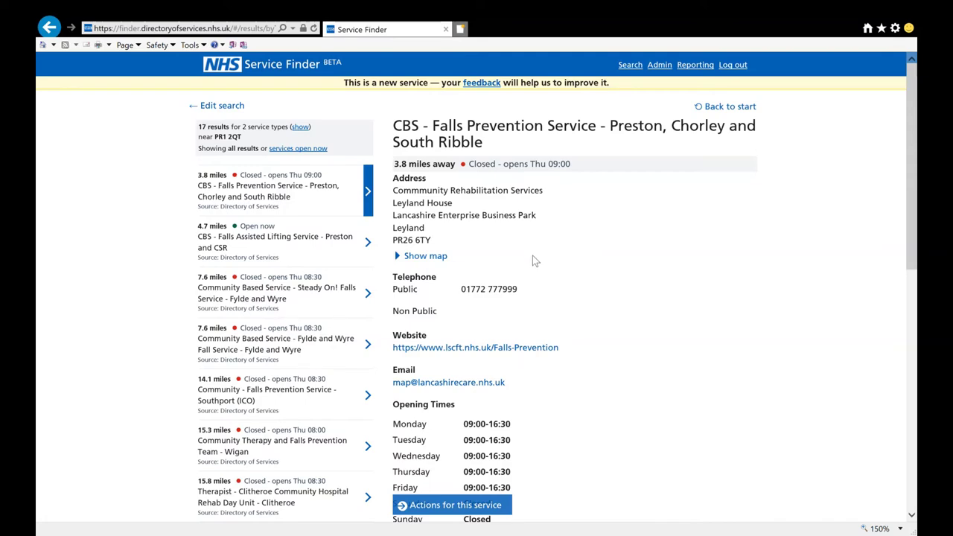
- Scroll through the CBS Falls Prevention Service details and back to the top
scroll(559, 260, "down", 3)
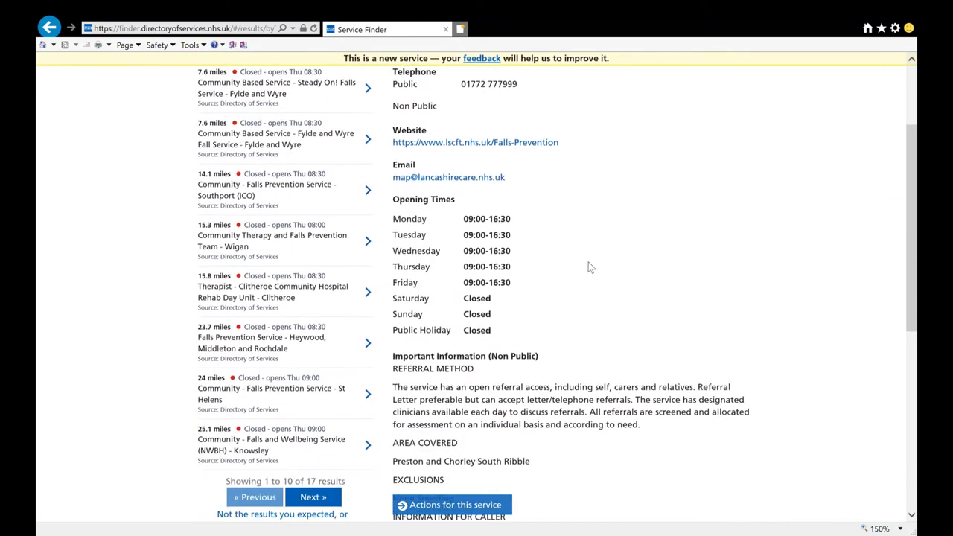
scroll(590, 266, "down", 1)
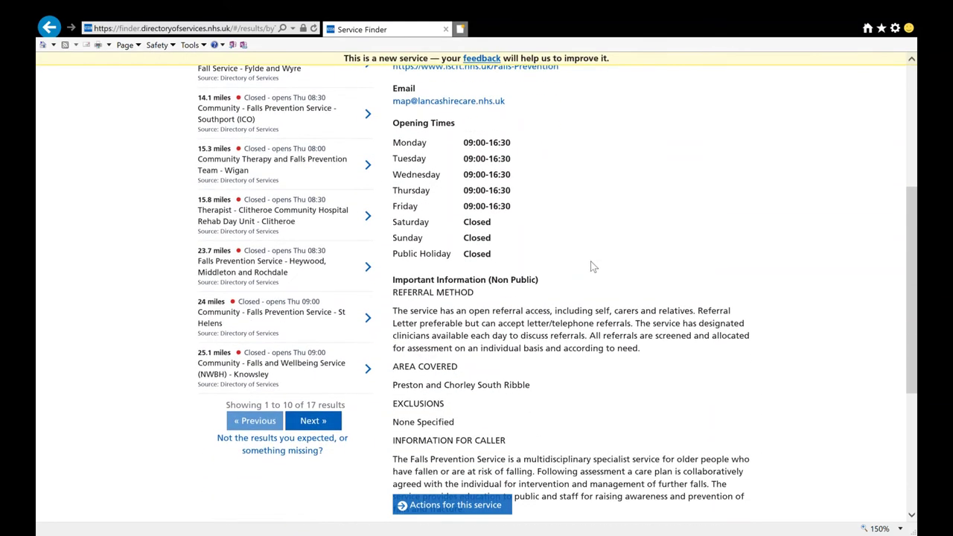
scroll(592, 266, "down", 4)
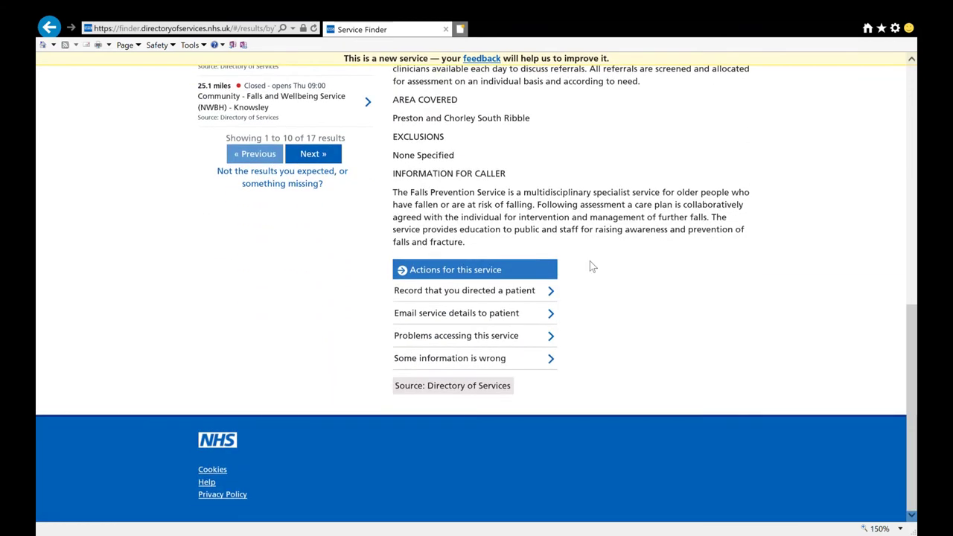
scroll(589, 267, "up", 8)
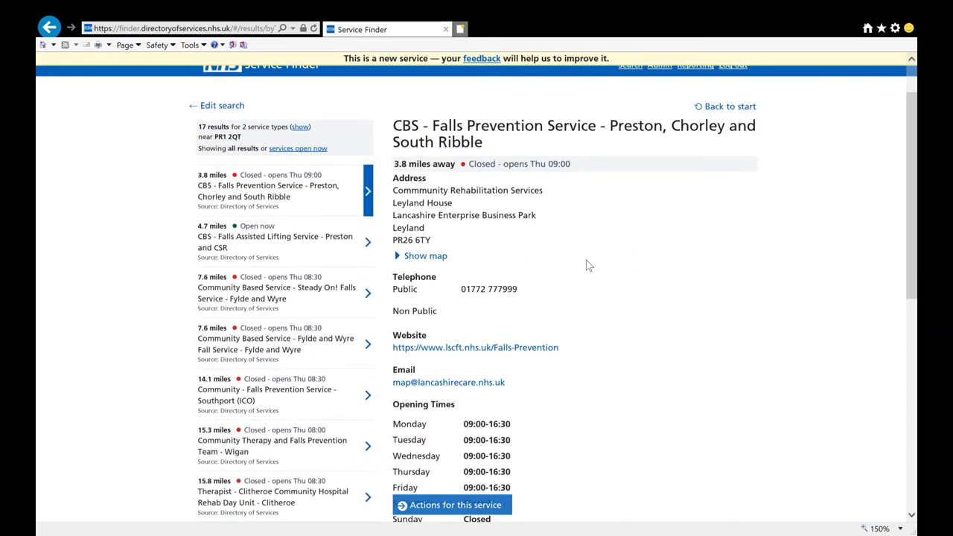
scroll(309, 230, "up", 1)
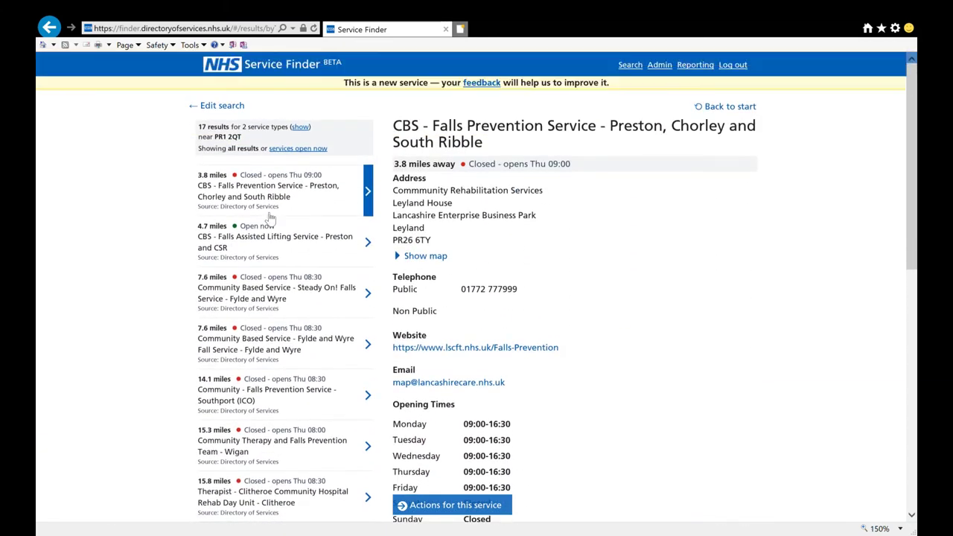
left_click(315, 149)
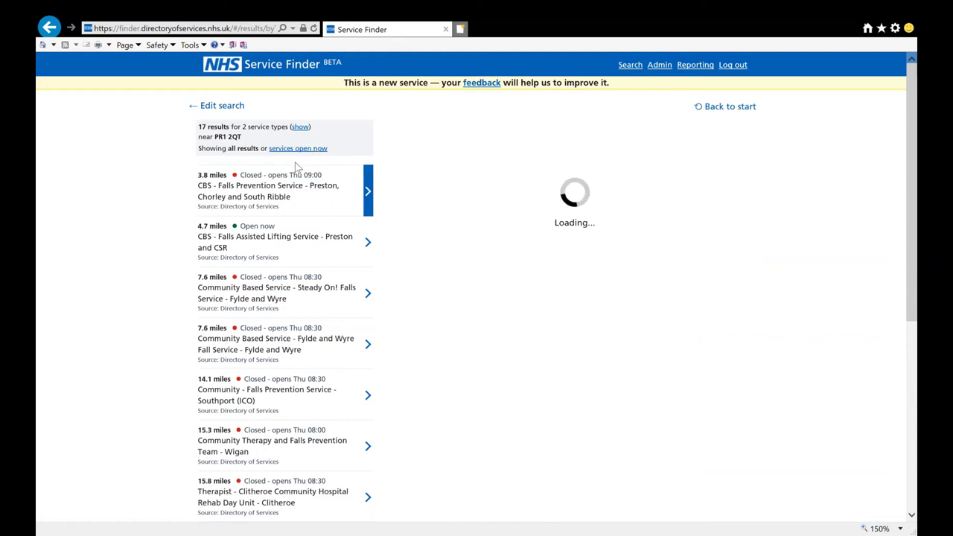
left_click(260, 207)
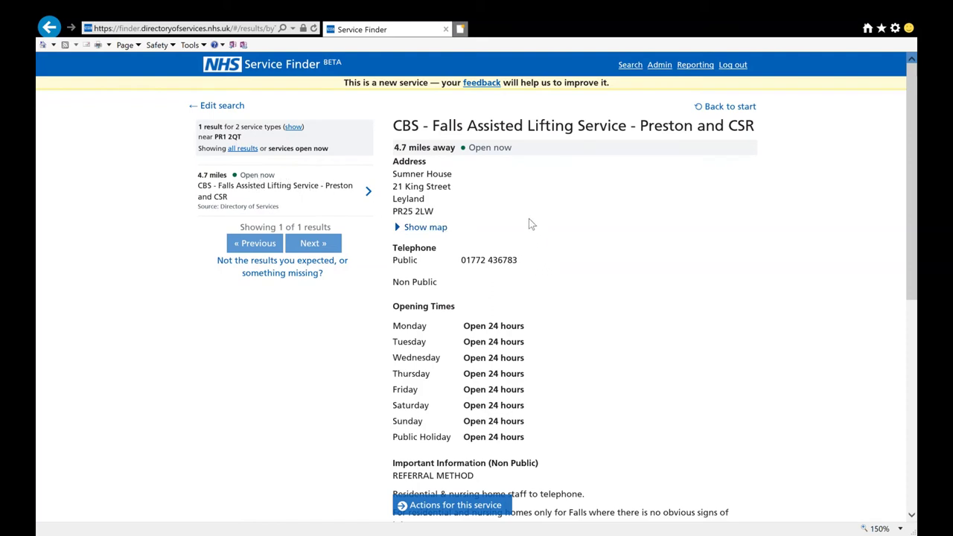
left_click(425, 228)
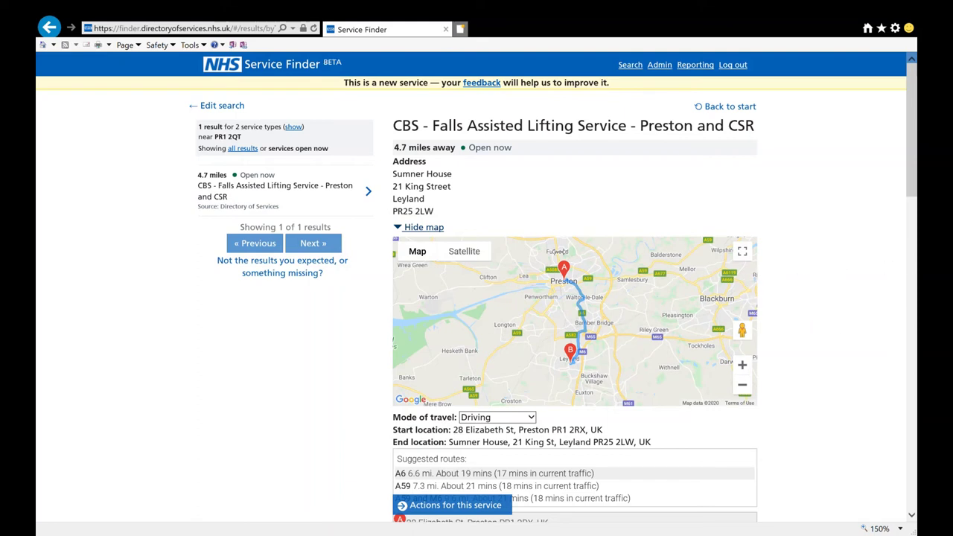
scroll(470, 298, "down", 15)
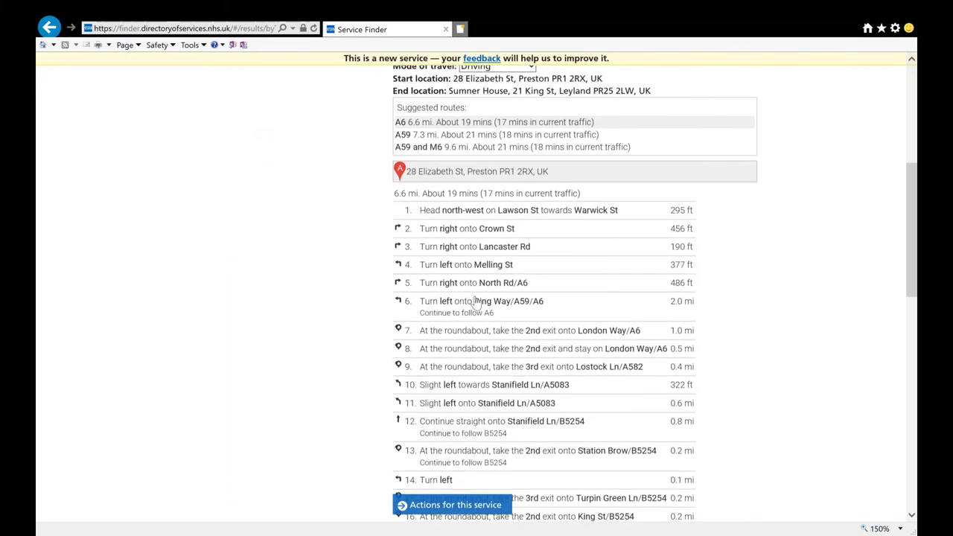
scroll(471, 300, "down", 5)
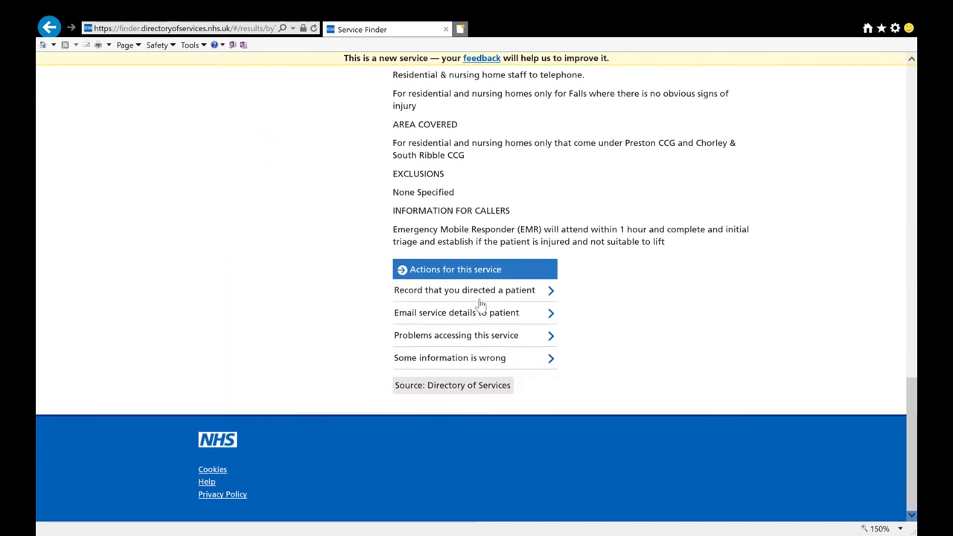
left_click(491, 313)
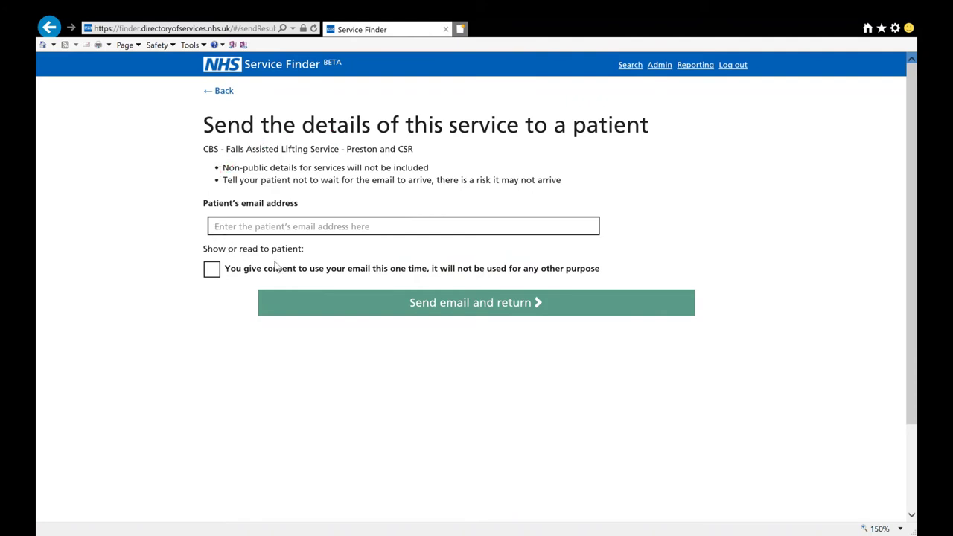
scroll(232, 97, "down", 3)
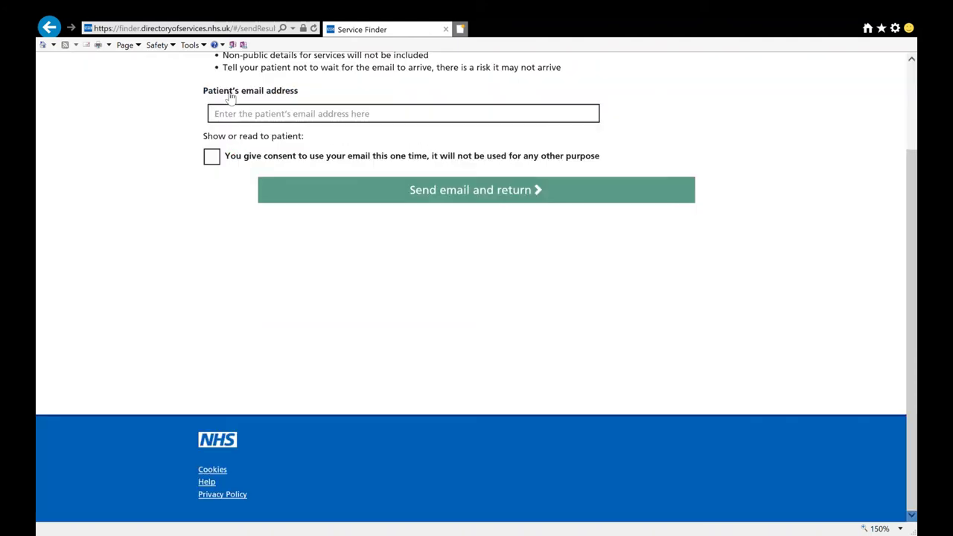
left_click(231, 95)
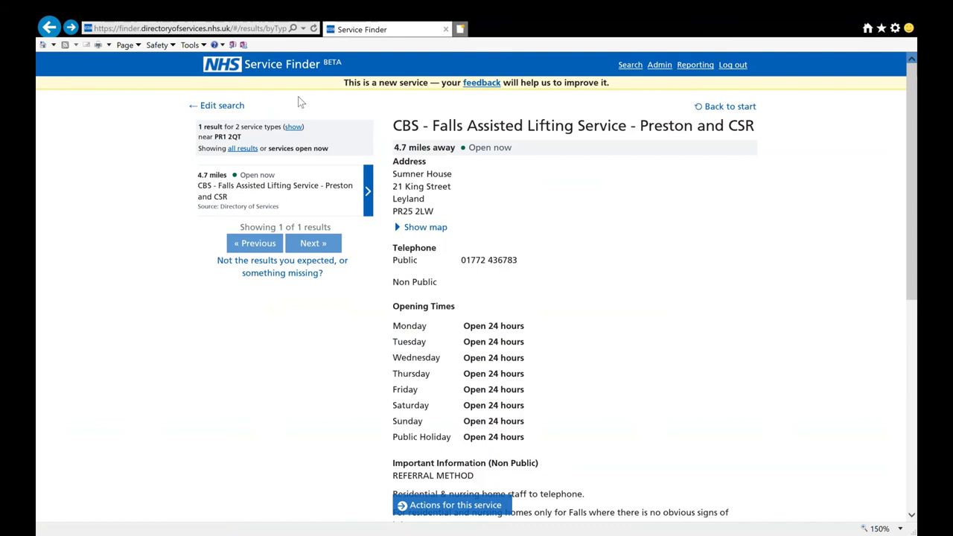
- Look up 'boots pharmacy banstead' as a specific service, then widen it to 'pharmacy banstead'
left_click(708, 105)
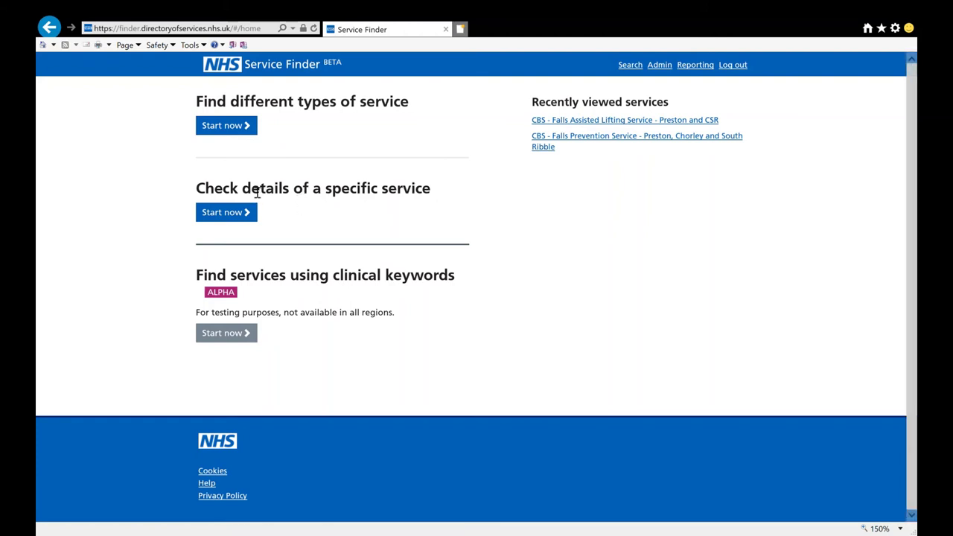
left_click(230, 213)
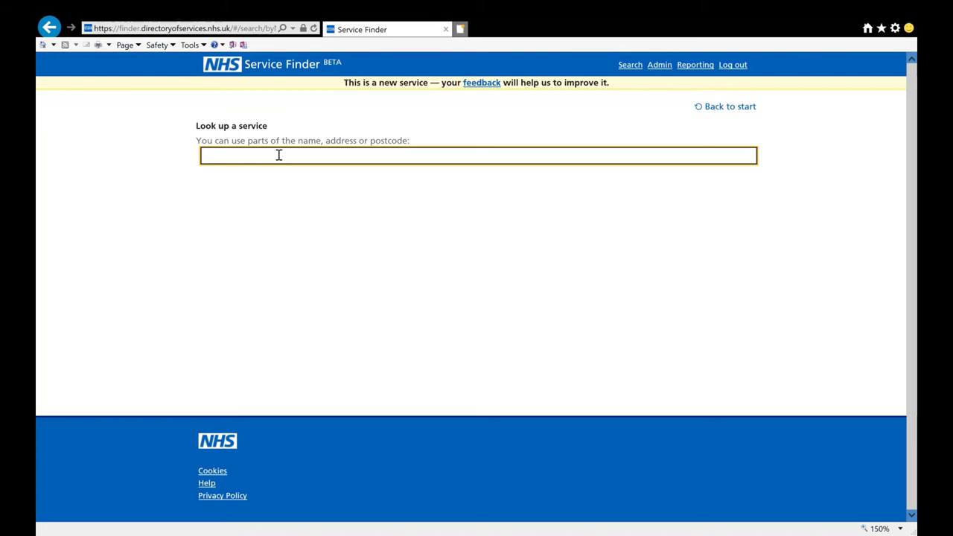
type("boots ")
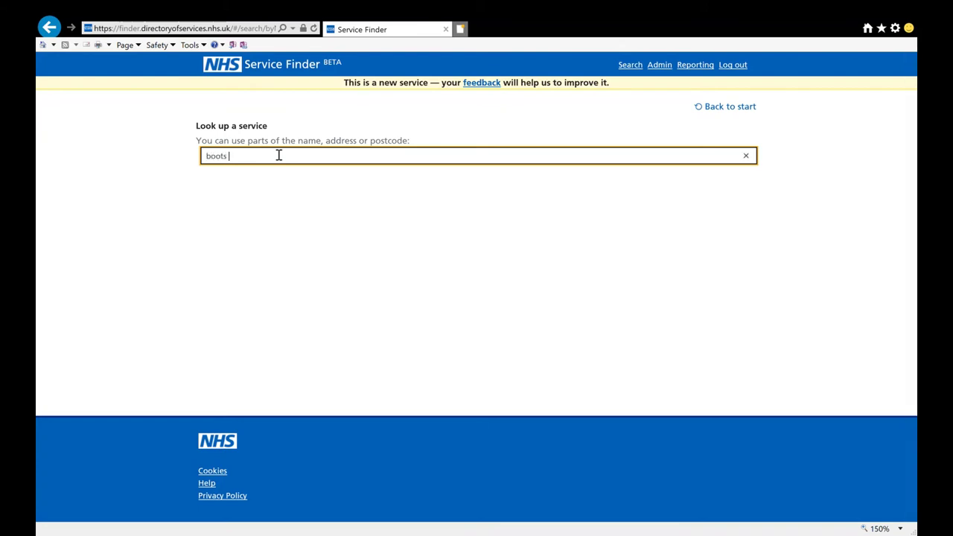
type("pharmacy banstead")
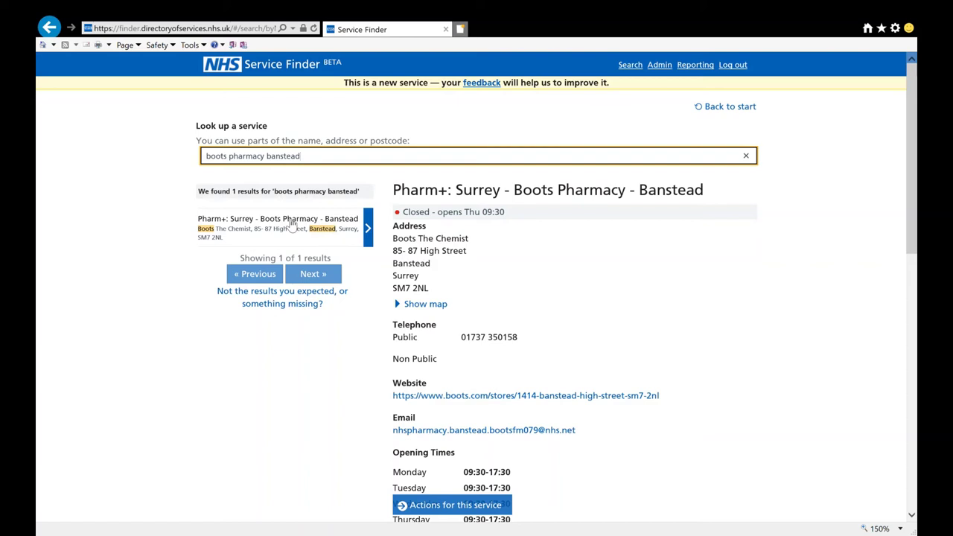
left_click(228, 160)
key("BackSpace")
key("BackSpace")
key("BackSpace")
key("BackSpace")
key("BackSpace")
key("BackSpace")
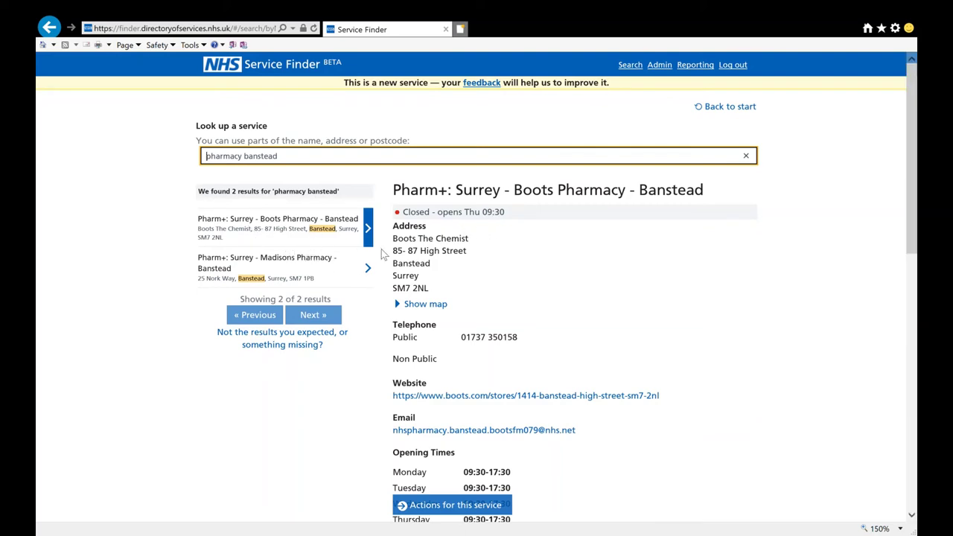
- From the home page, run a clinical keyword search for 'fracture' and choose Fracture Of Ankle
left_click(726, 107)
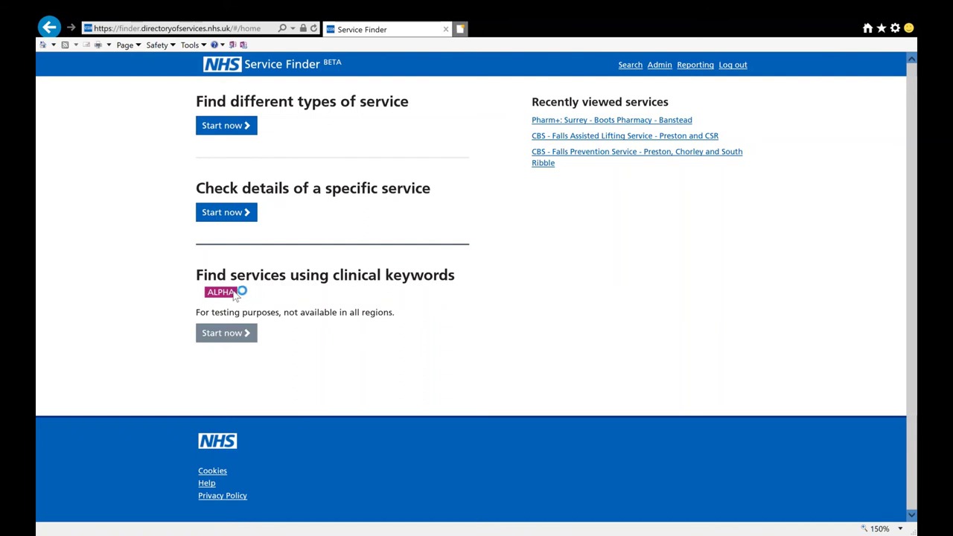
left_click(222, 333)
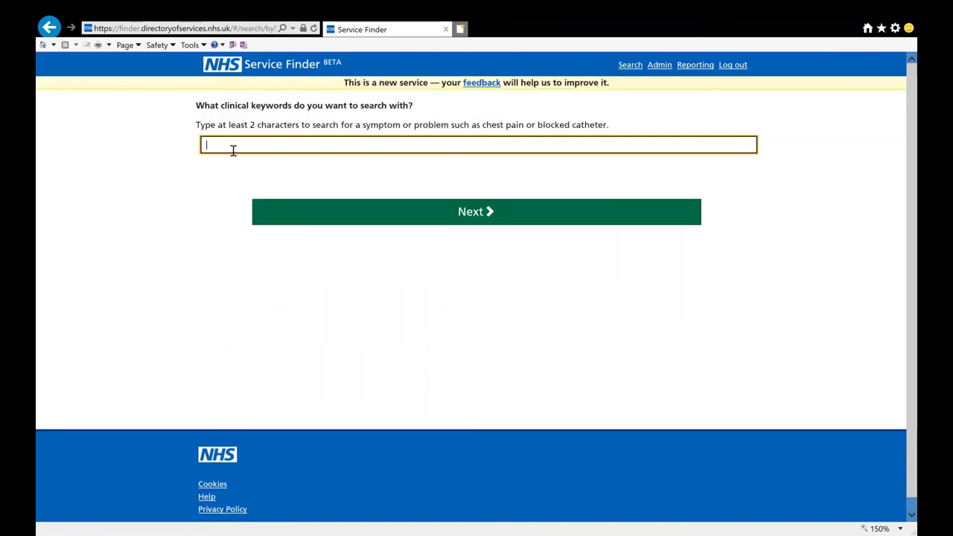
type("fracture")
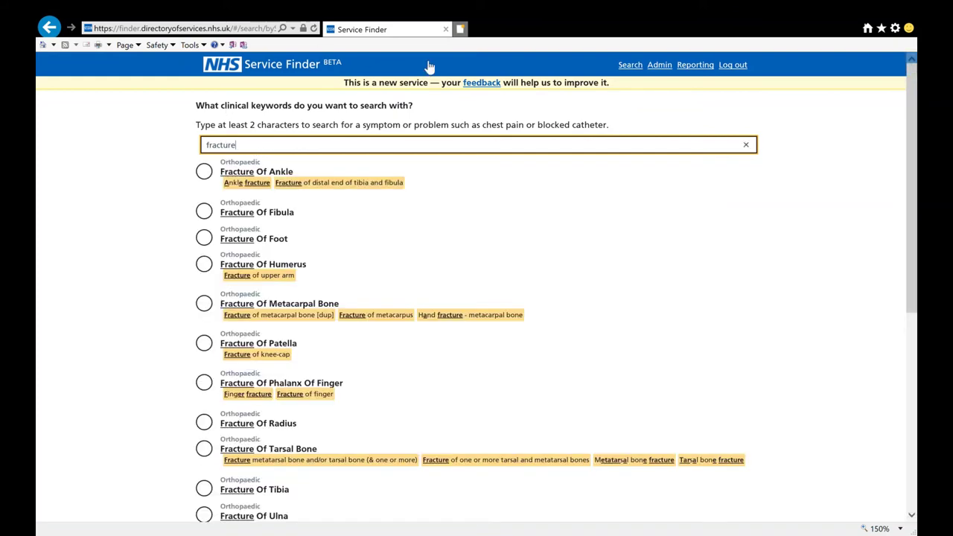
scroll(348, 238, "down", 3)
scroll(345, 238, "down", 3)
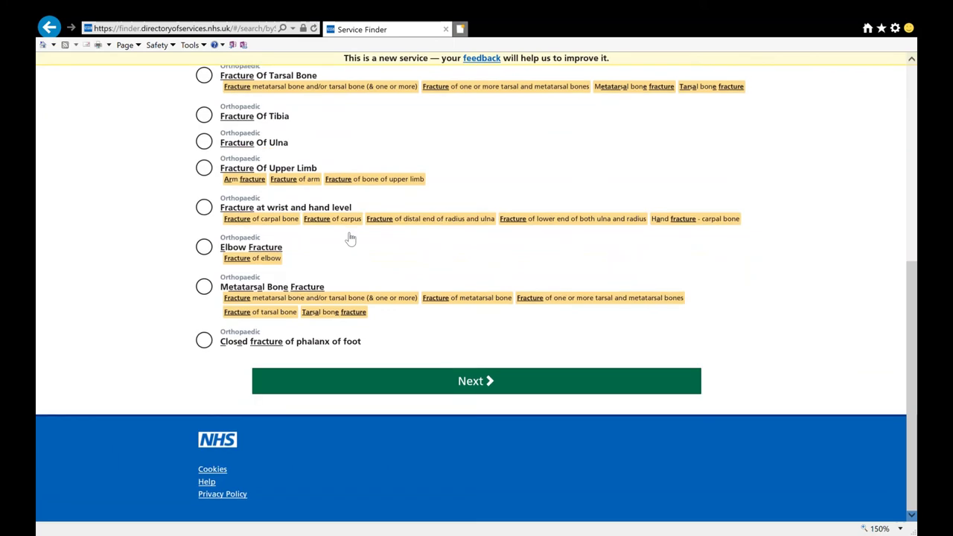
scroll(347, 234, "up", 6)
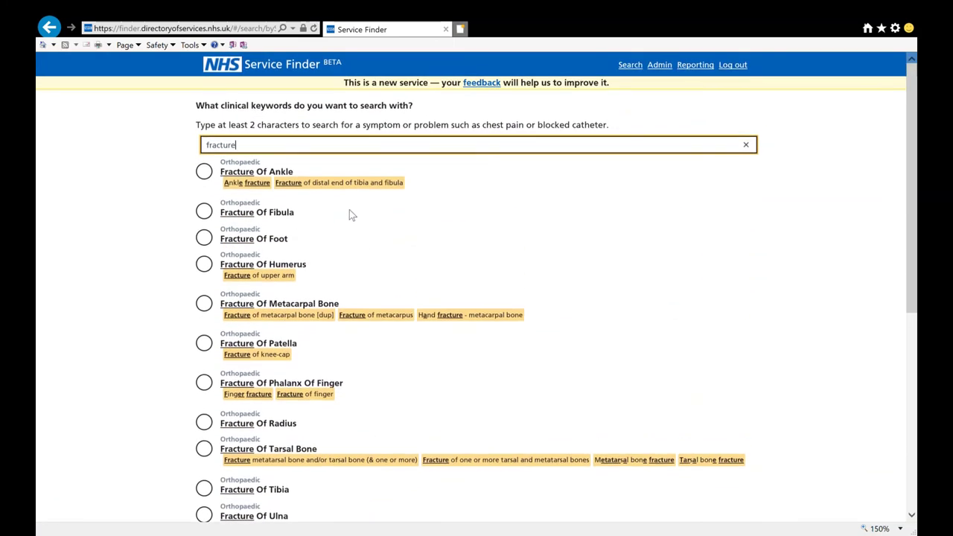
left_click(206, 171)
scroll(489, 306, "down", 5)
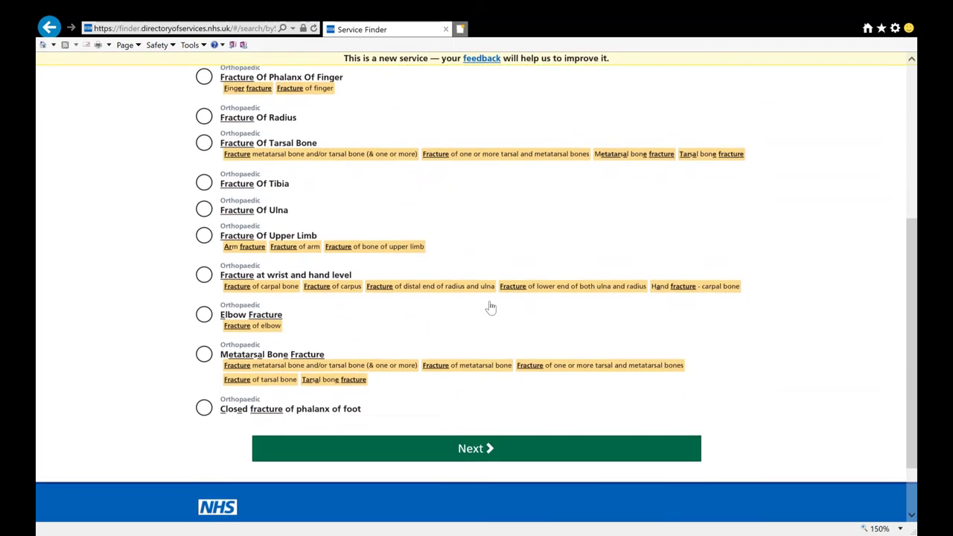
- Set the location to Salford, UK, mark the patient as having no GP, and search
left_click(485, 403)
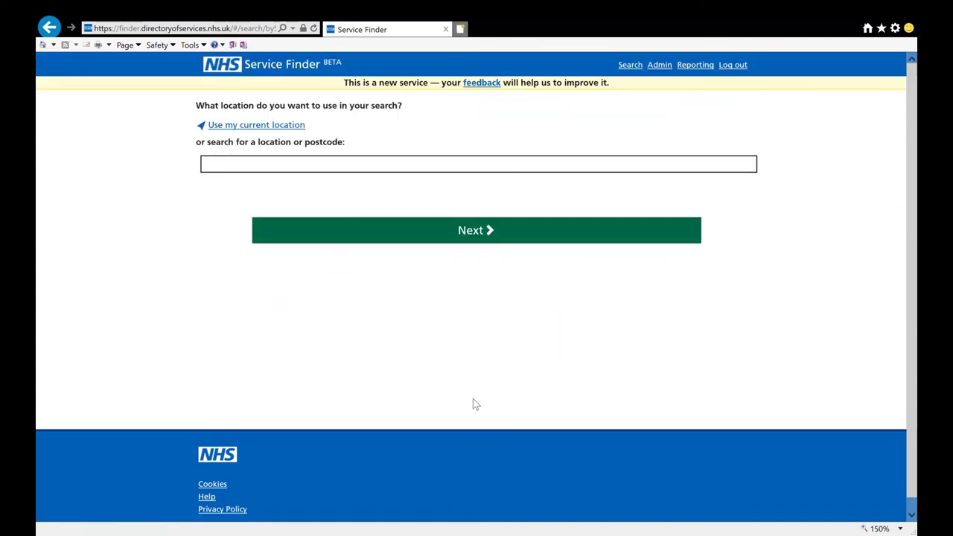
left_click(282, 170)
type("s")
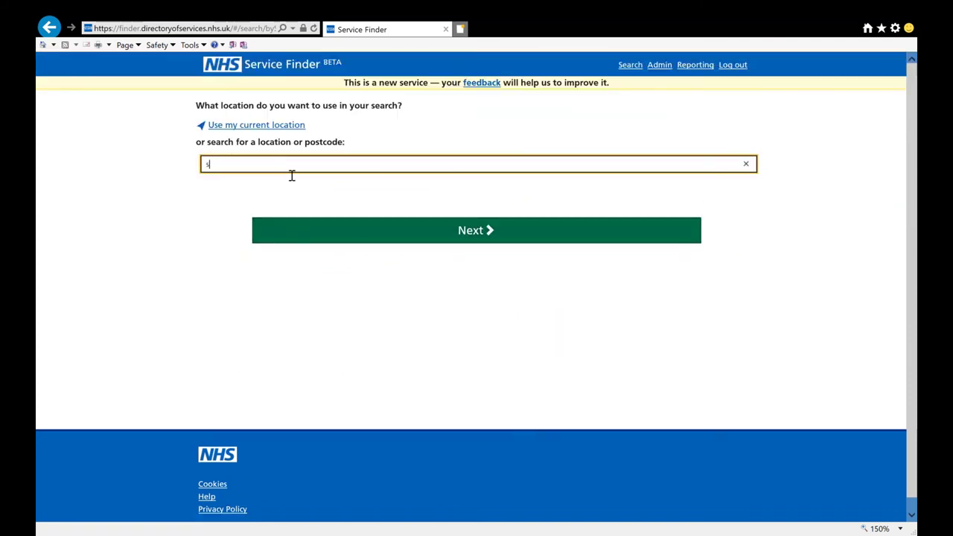
type("alford")
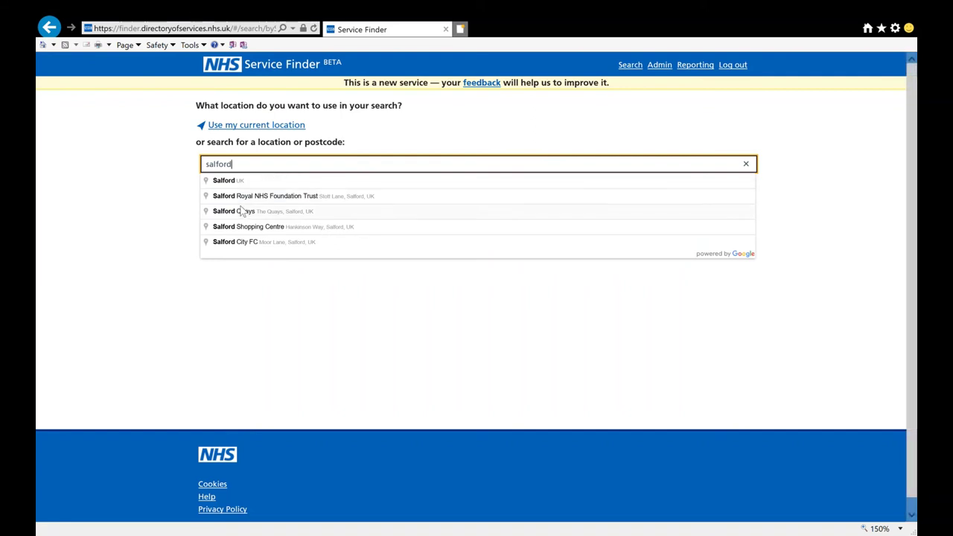
left_click(244, 180)
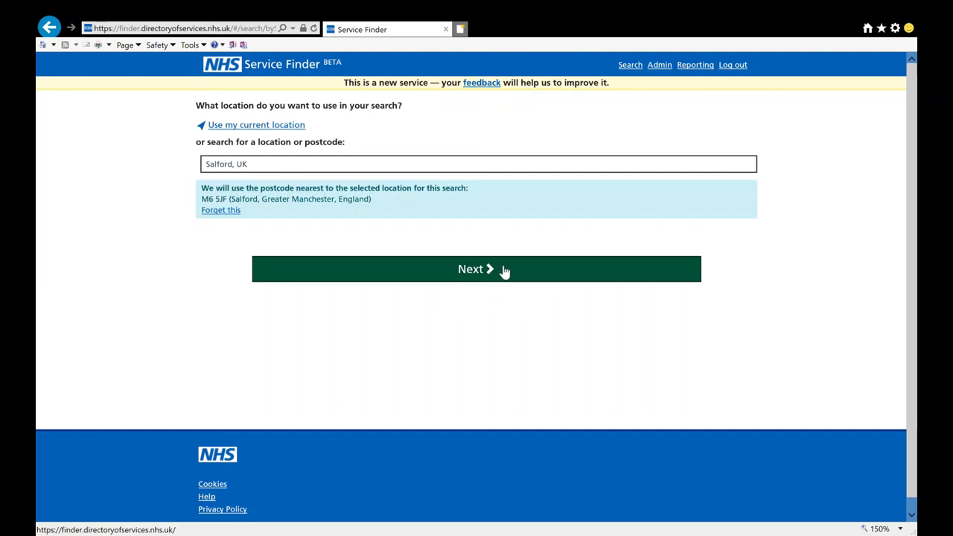
left_click(481, 276)
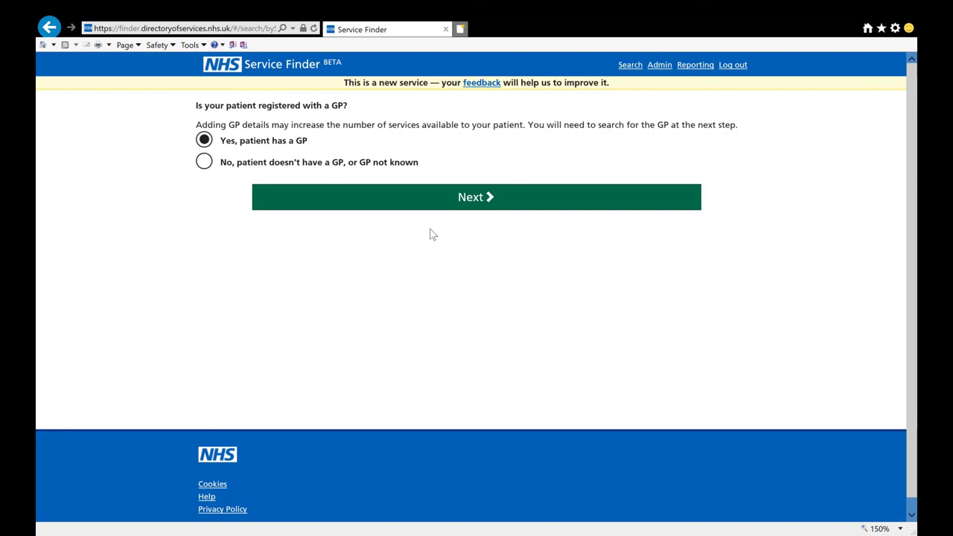
left_click(204, 162)
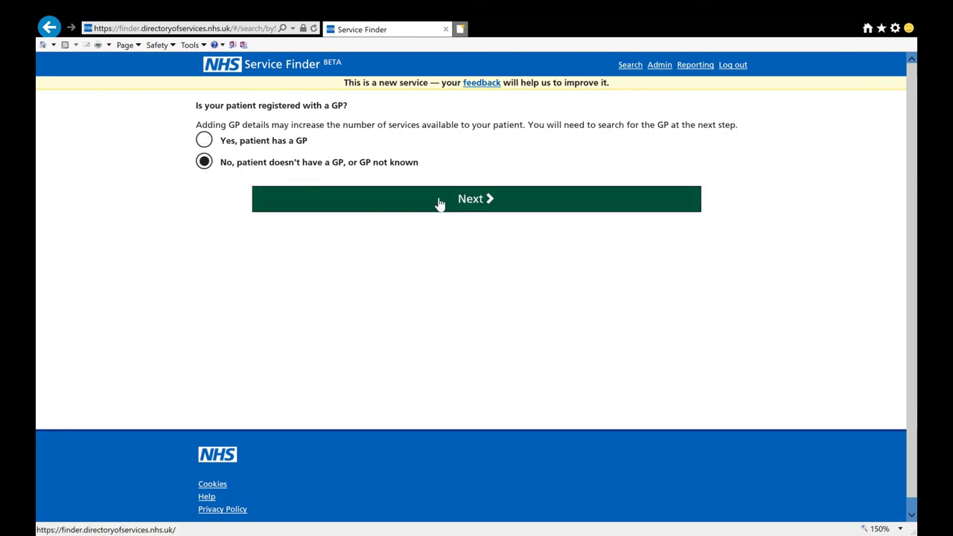
left_click(483, 202)
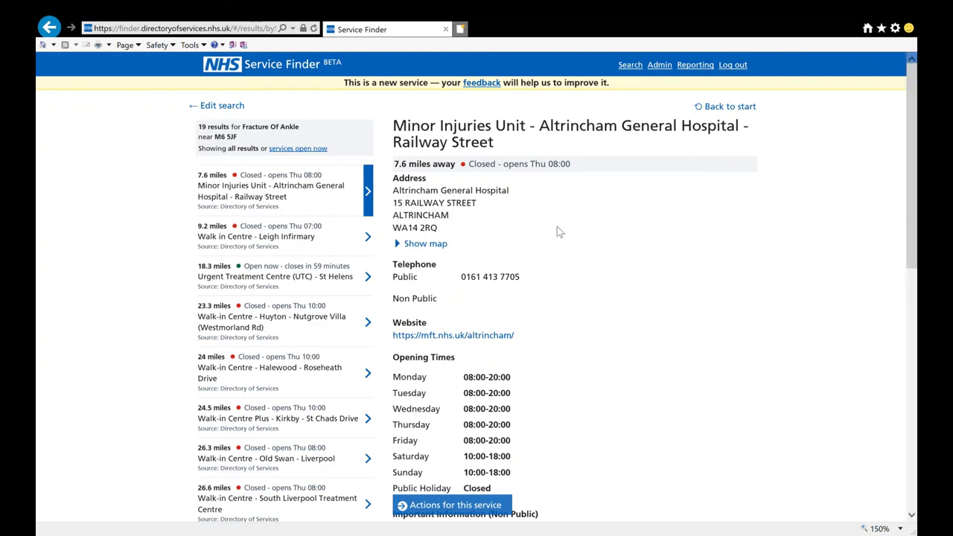
- Scroll through the Altrincham Minor Injuries Unit details and back to the top
scroll(564, 244, "down", 3)
scroll(565, 248, "down", 2)
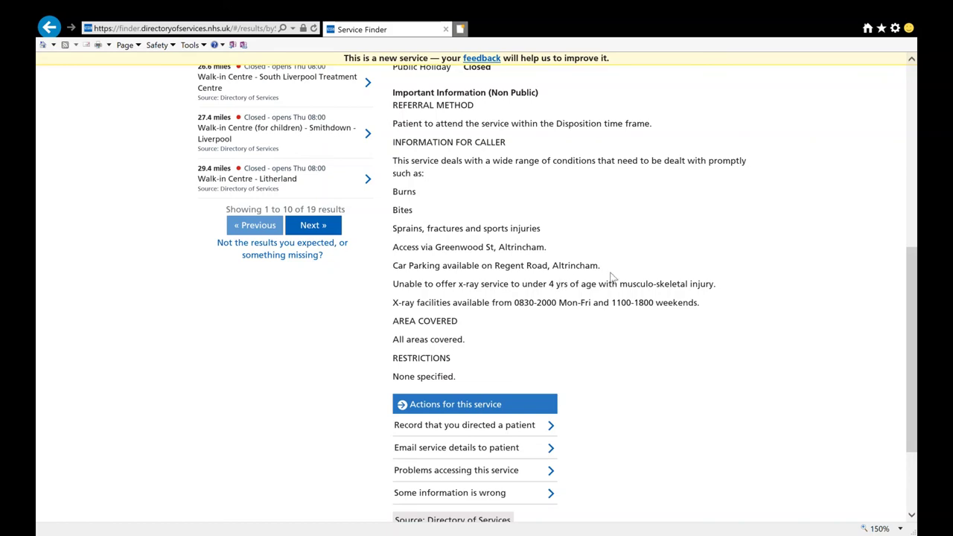
scroll(617, 277, "up", 5)
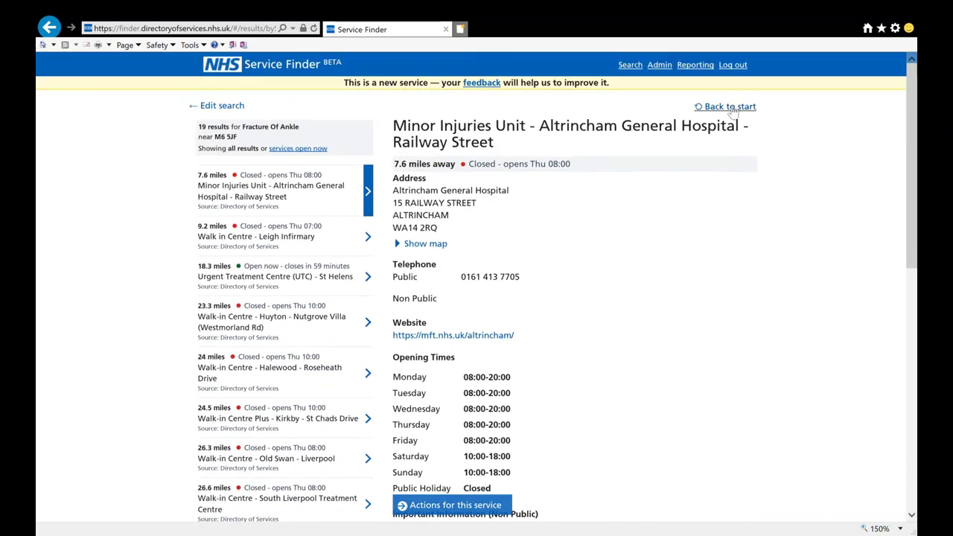
- Go back to the Service Finder home page with Back to start
left_click(732, 107)
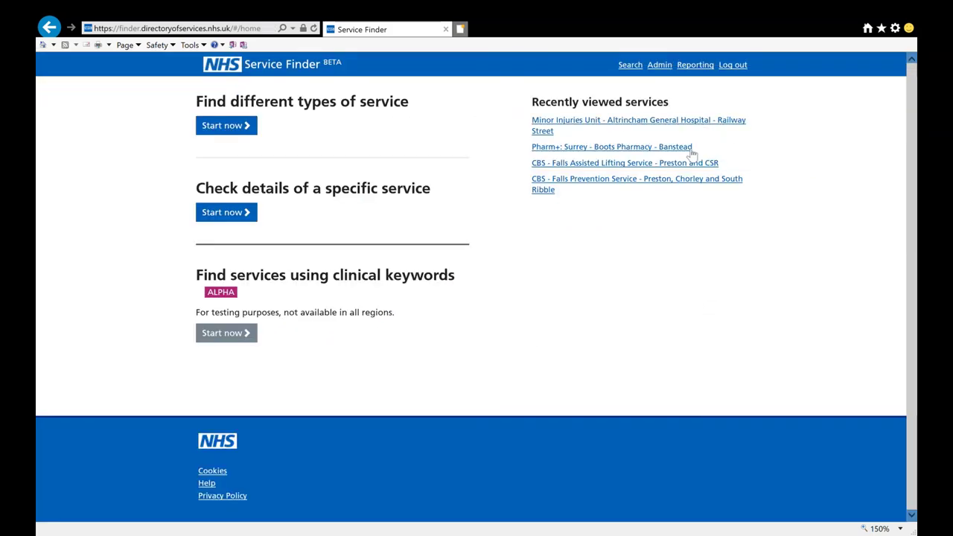